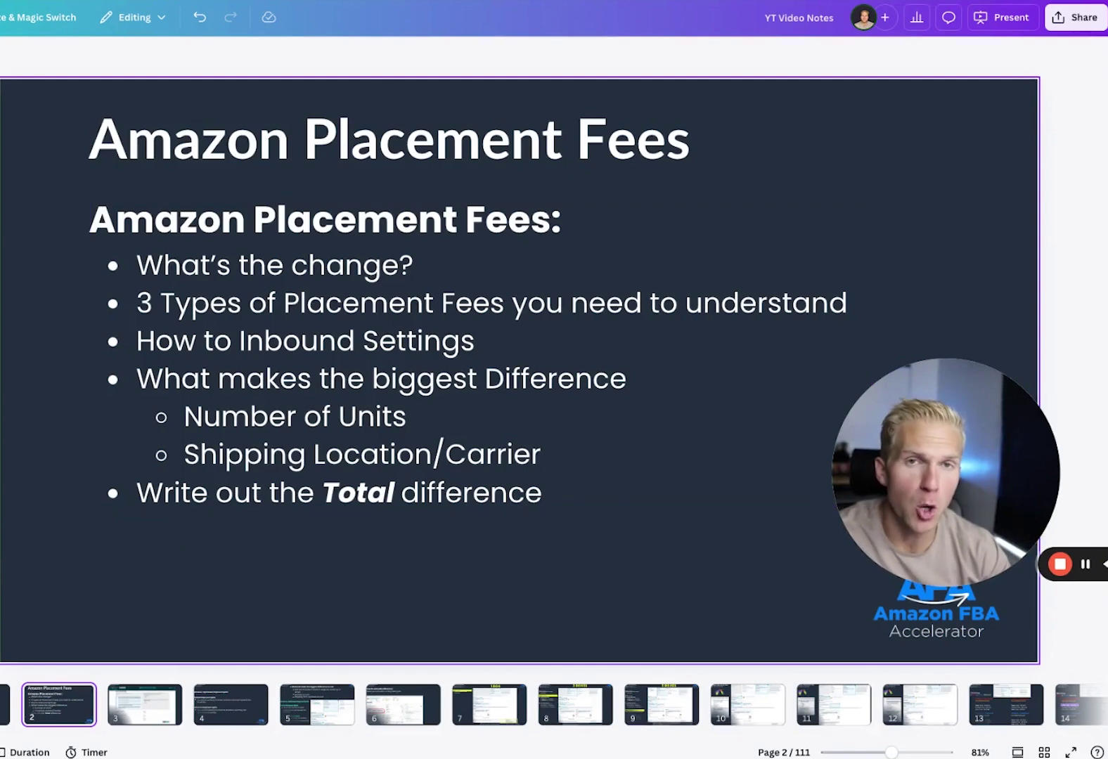
- Switch to the browser tab showing Seller Central's Inbound Settings page
key("ctrl+Tab")
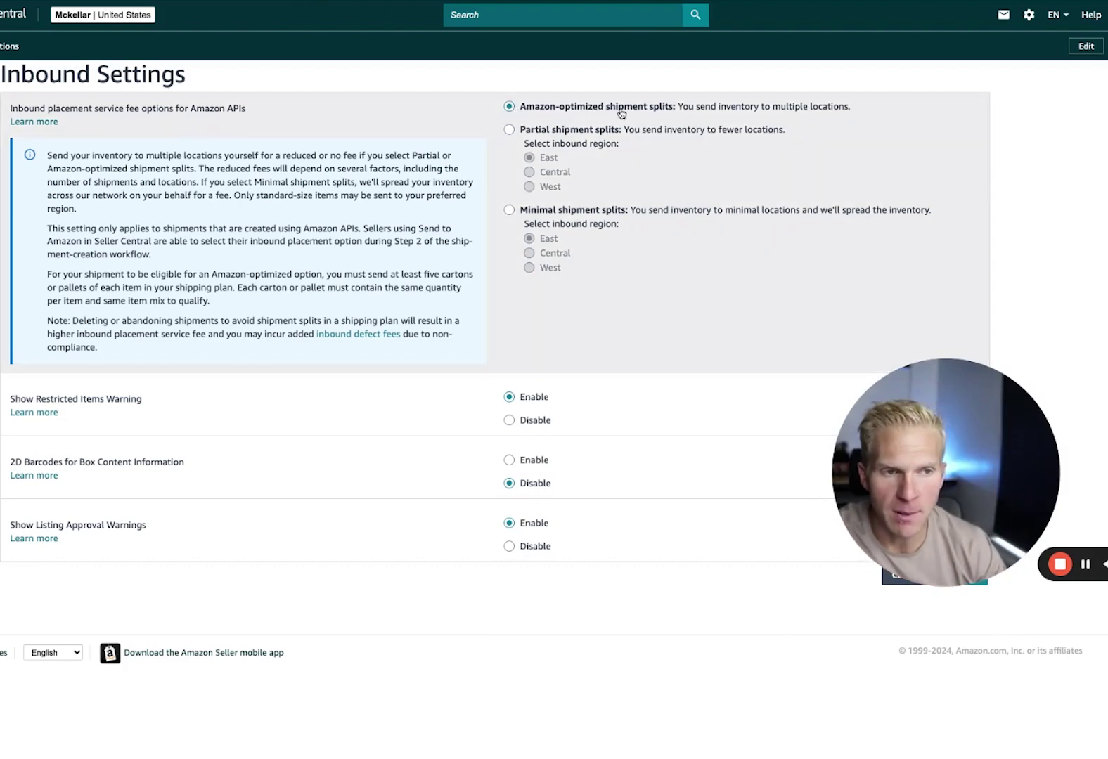
- From the settings gear, open Fulfillment by Amazon settings and edit Inbound Settings
left_click(1028, 15)
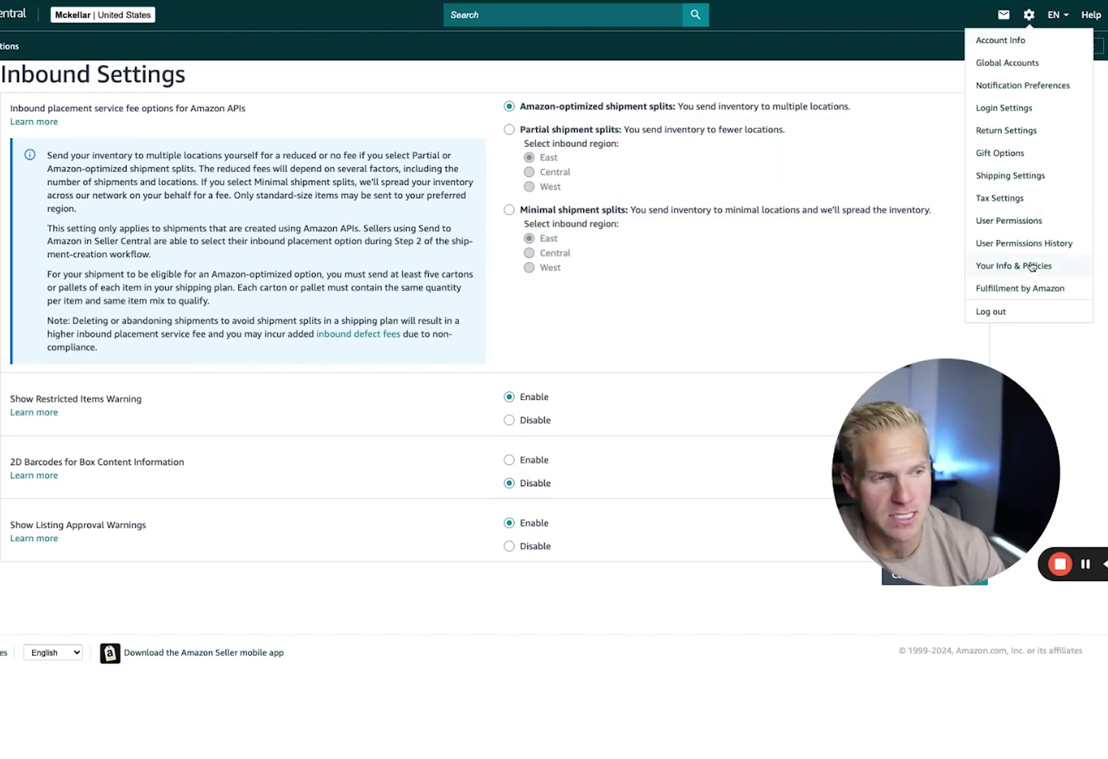
left_click(1032, 291)
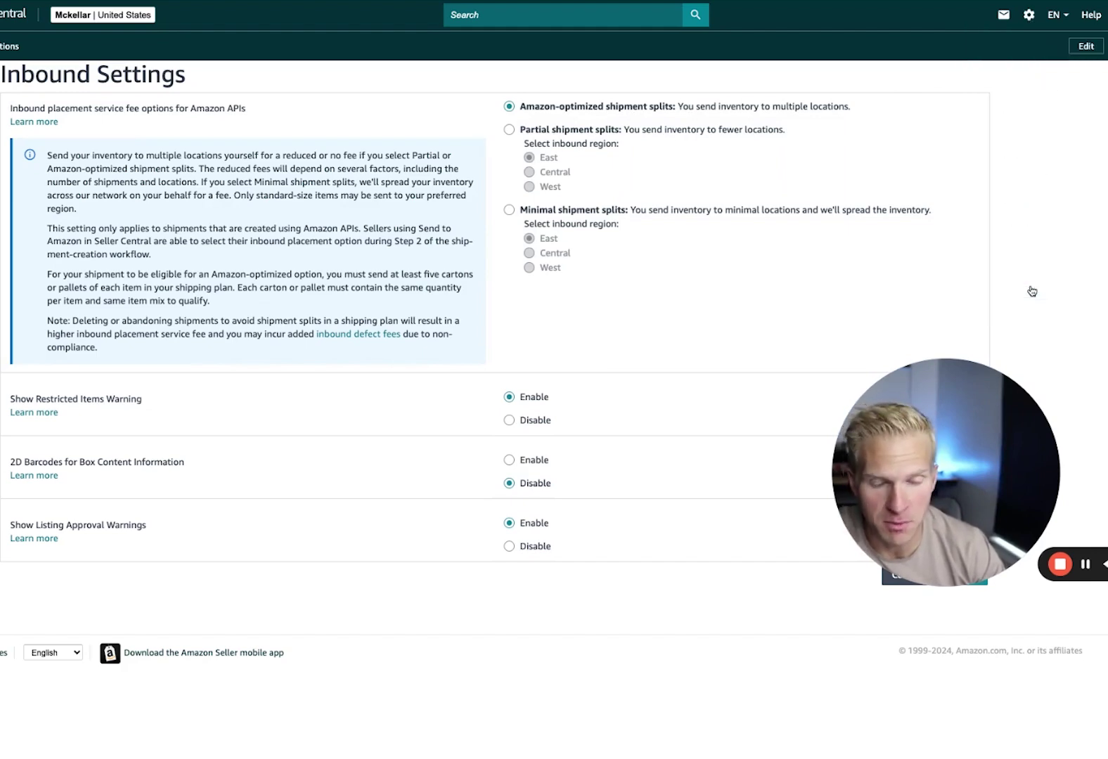
scroll(319, 329, "down", 4)
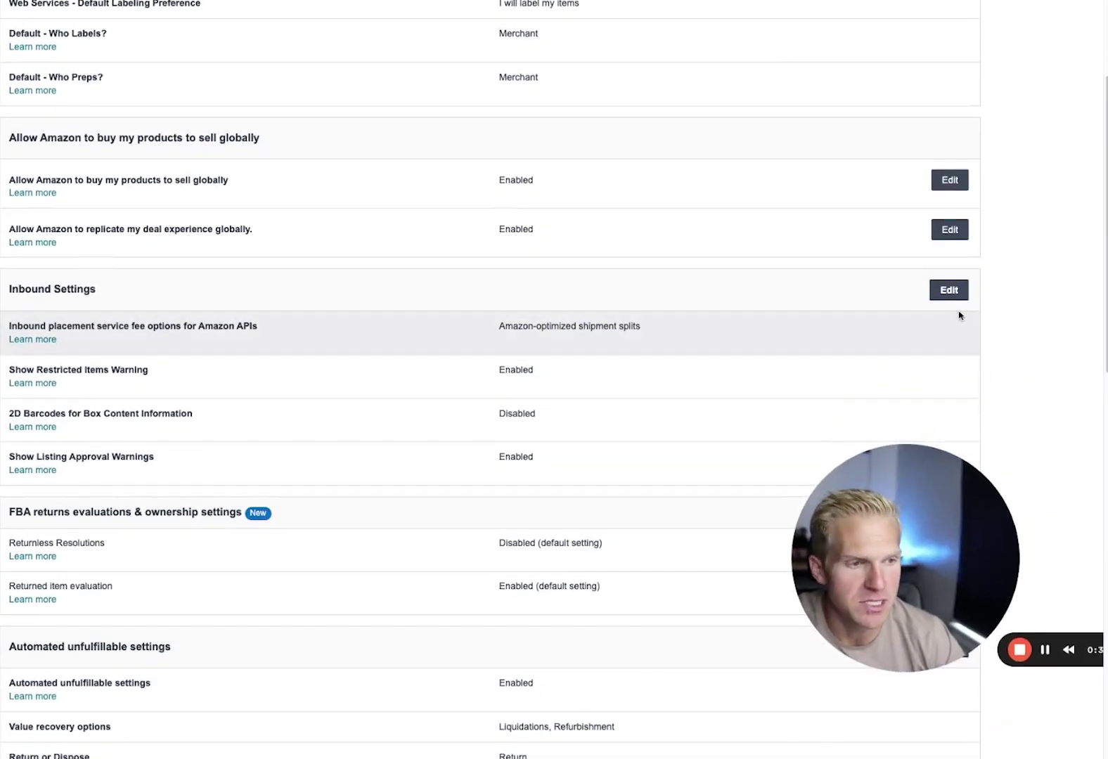
left_click(949, 289)
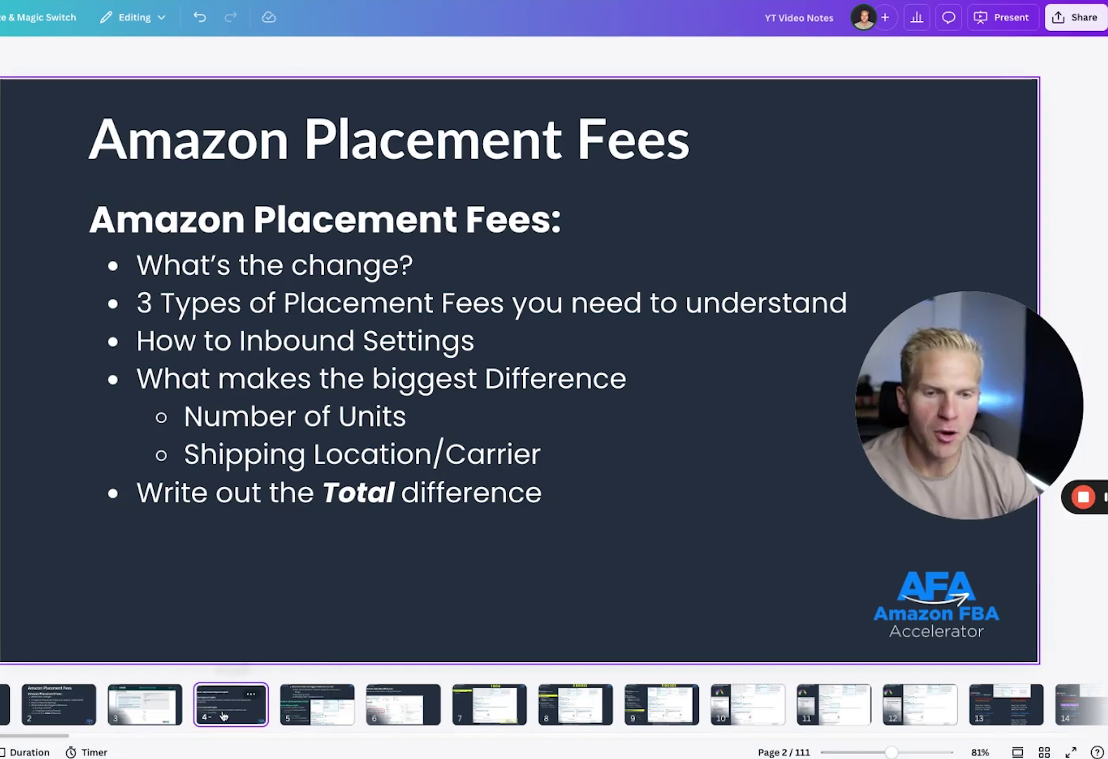
- Step through slides 4 and 5 to slide 6, 'How to calculate difference'
left_click(232, 705)
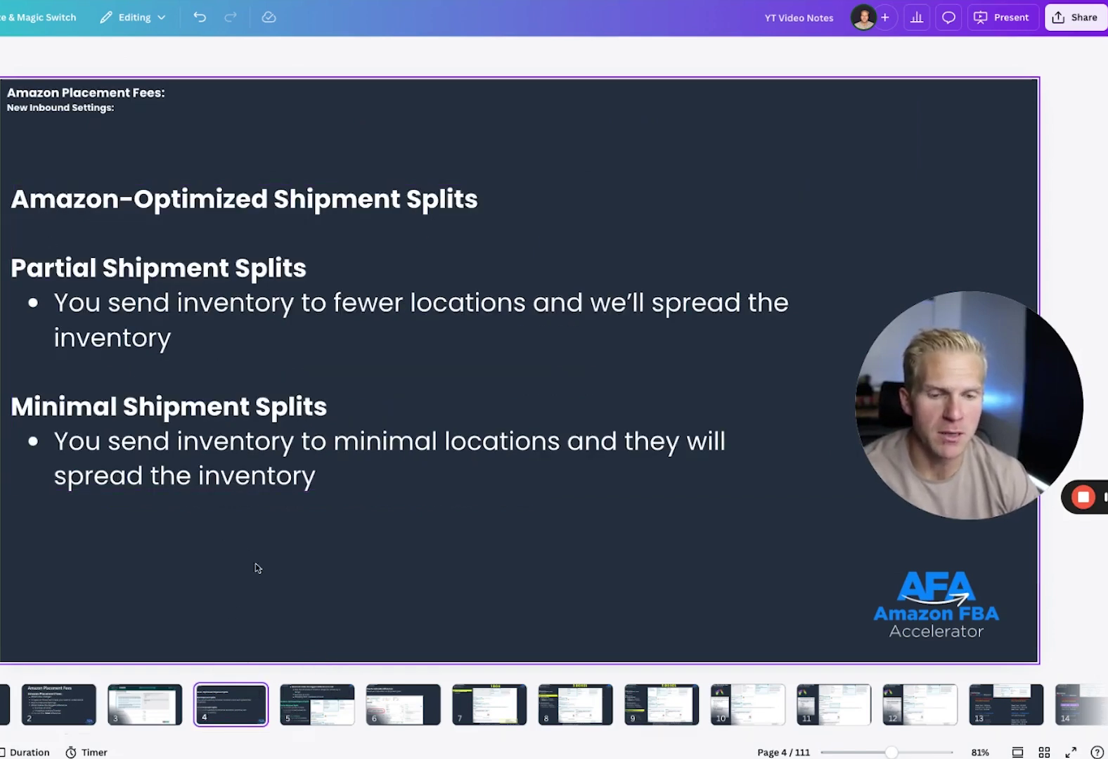
left_click(299, 702)
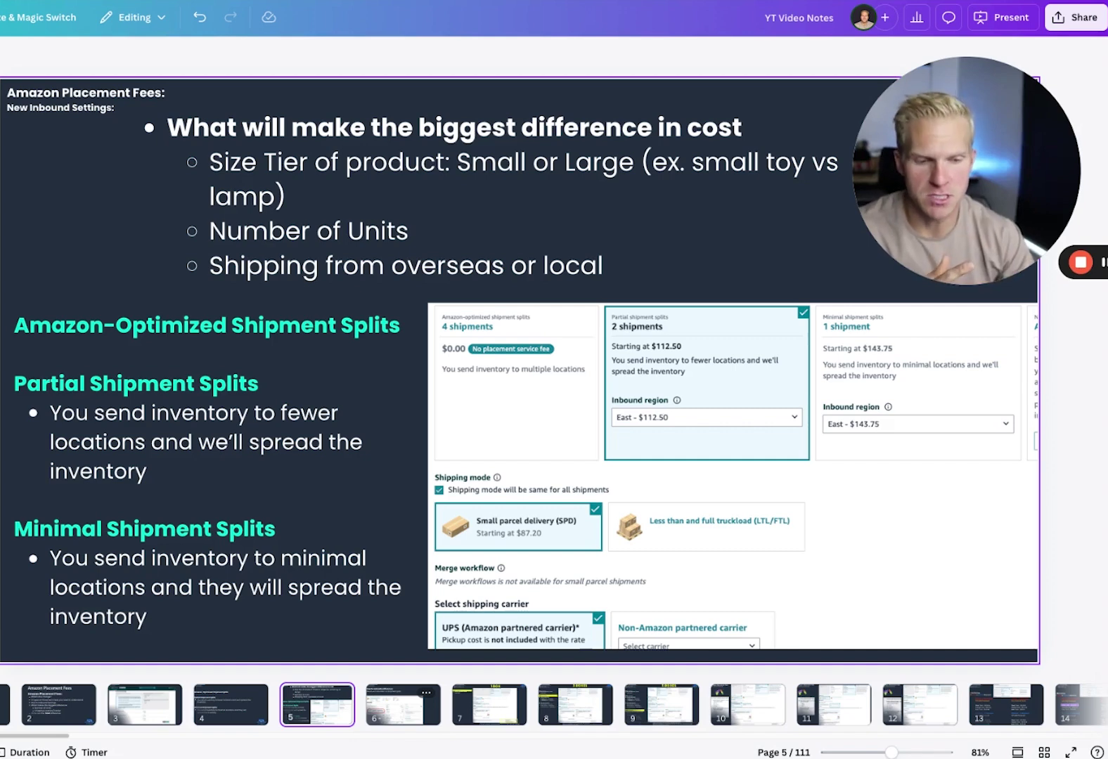
left_click(378, 707)
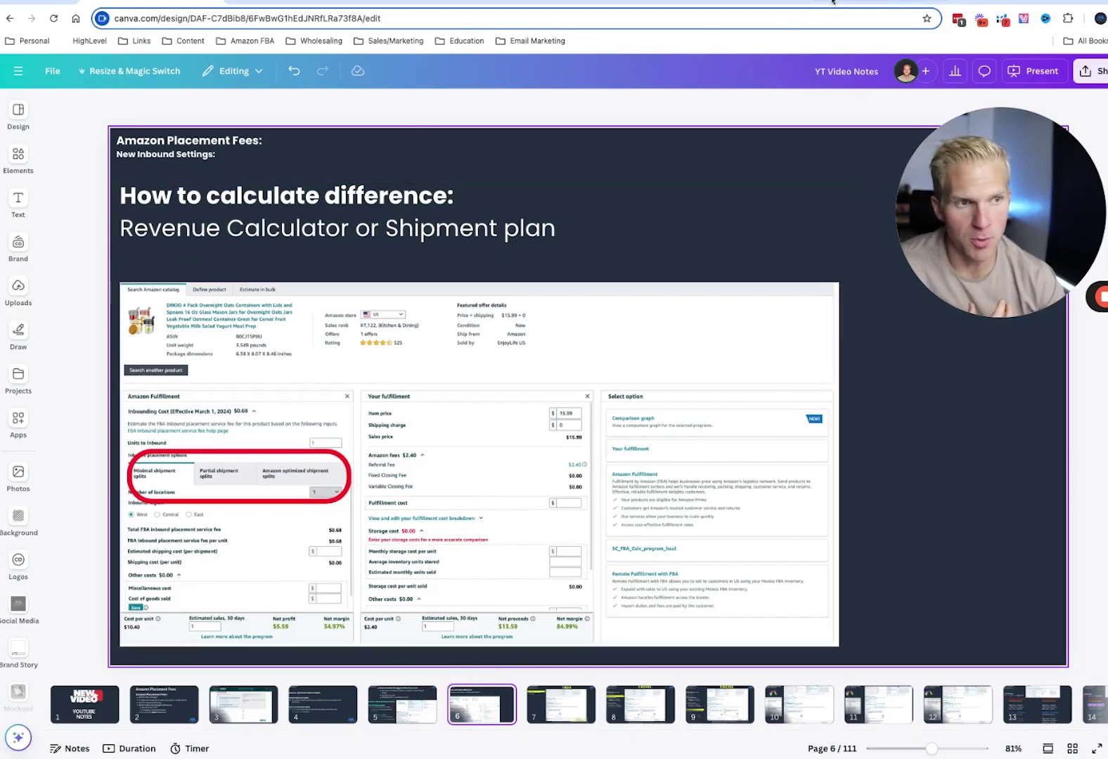
- Bring up the Seller Central revenue calculator and scroll through its results
left_click(836, 1)
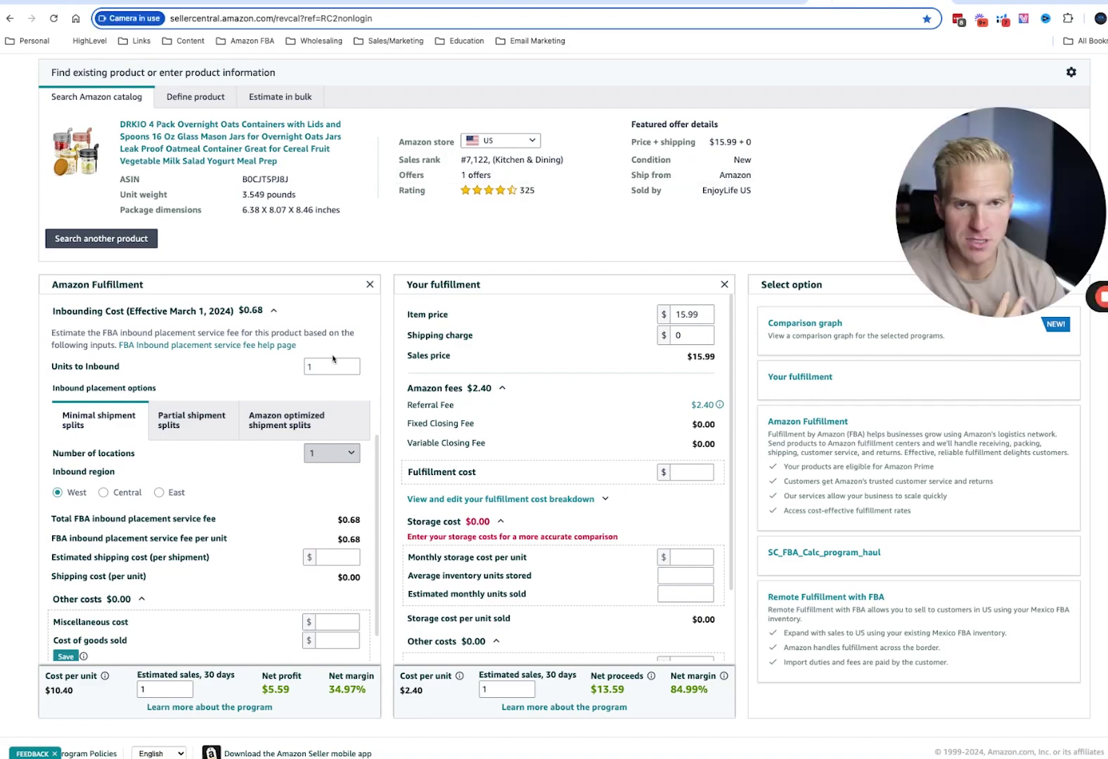
scroll(323, 360, "down", 1)
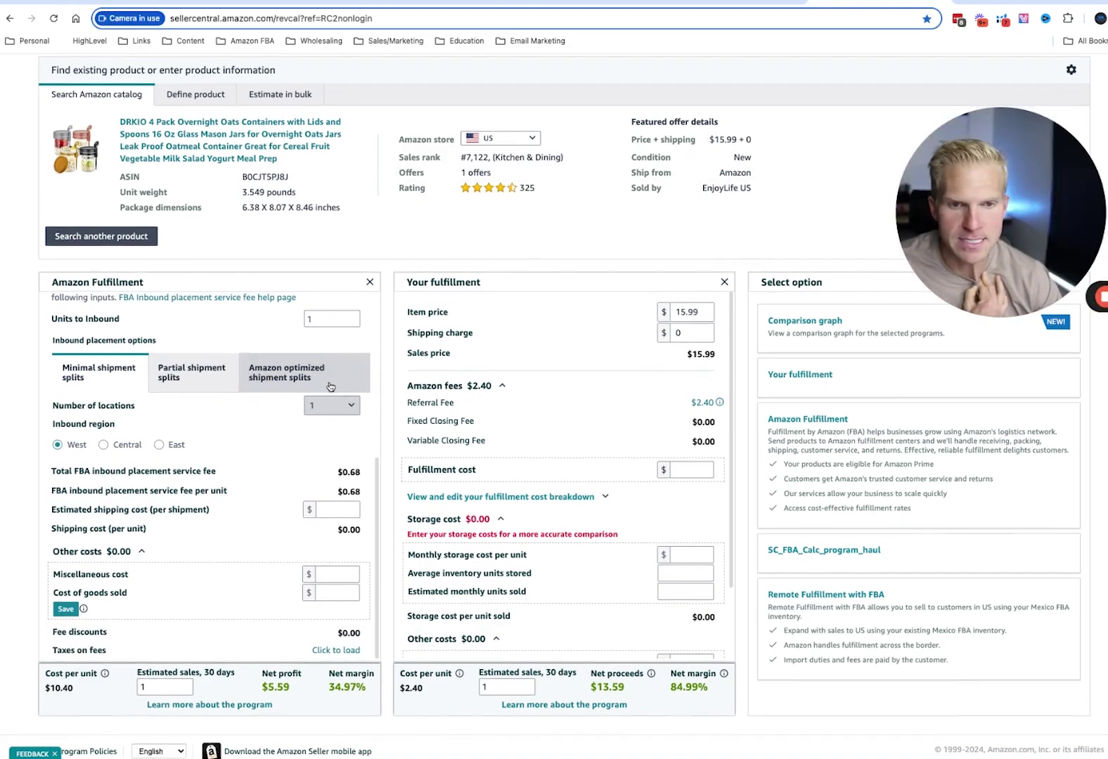
scroll(217, 278, "up", 3)
scroll(211, 281, "down", 4)
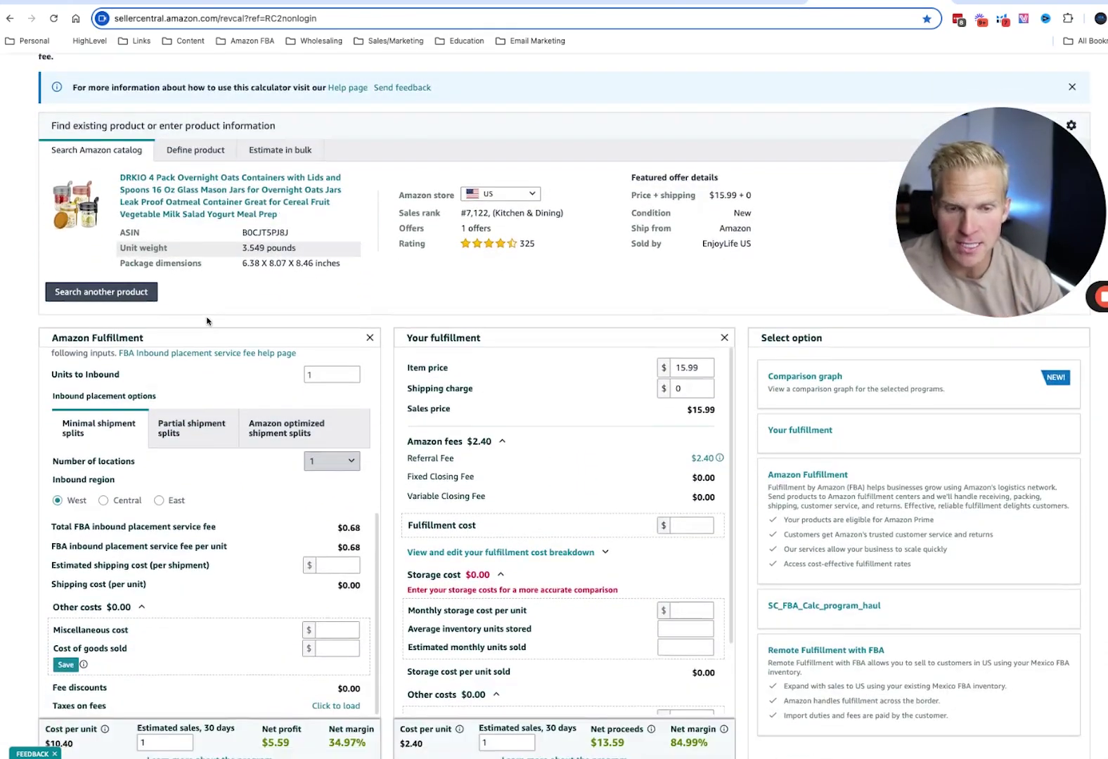
scroll(207, 321, "down", 3)
scroll(241, 372, "up", 3)
scroll(241, 372, "down", 5)
scroll(207, 284, "up", 1)
- Compare the partial and Amazon-optimized split options, settling on Minimal shipment splits
left_click(194, 248)
left_click(283, 248)
left_click(190, 289)
left_click(118, 292)
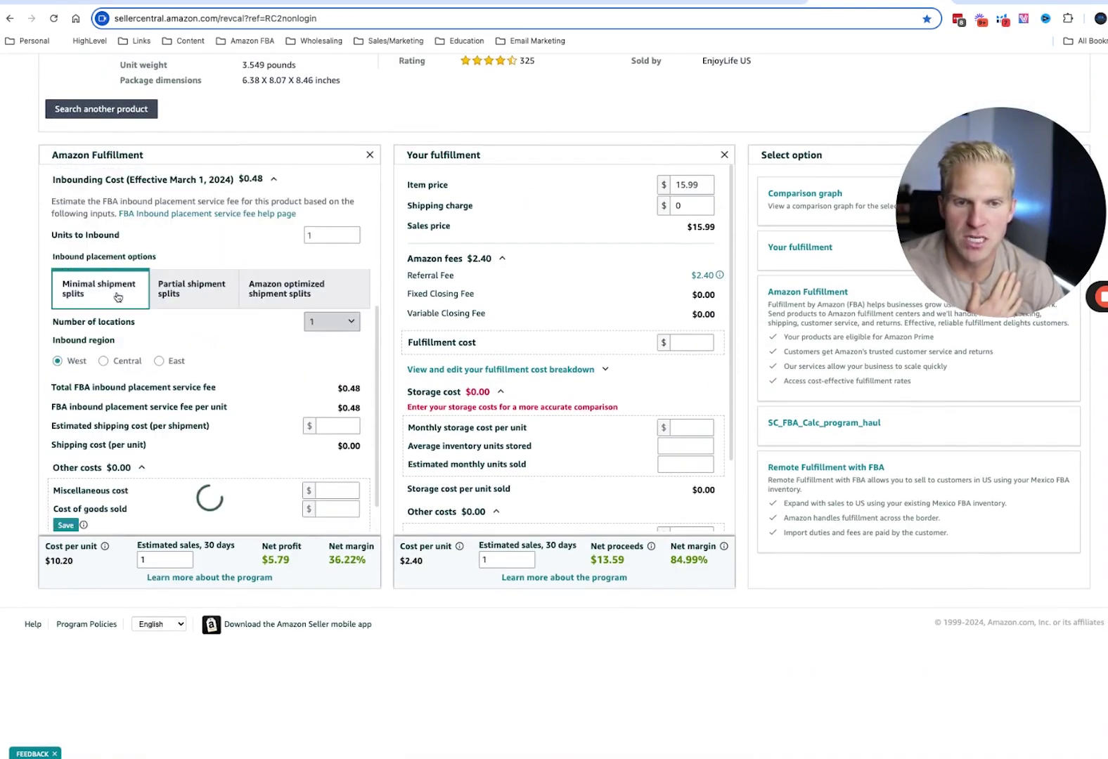
- Set the inbound region to East, bringing the inbound fee down to $0.42
left_click(102, 362)
left_click(159, 361)
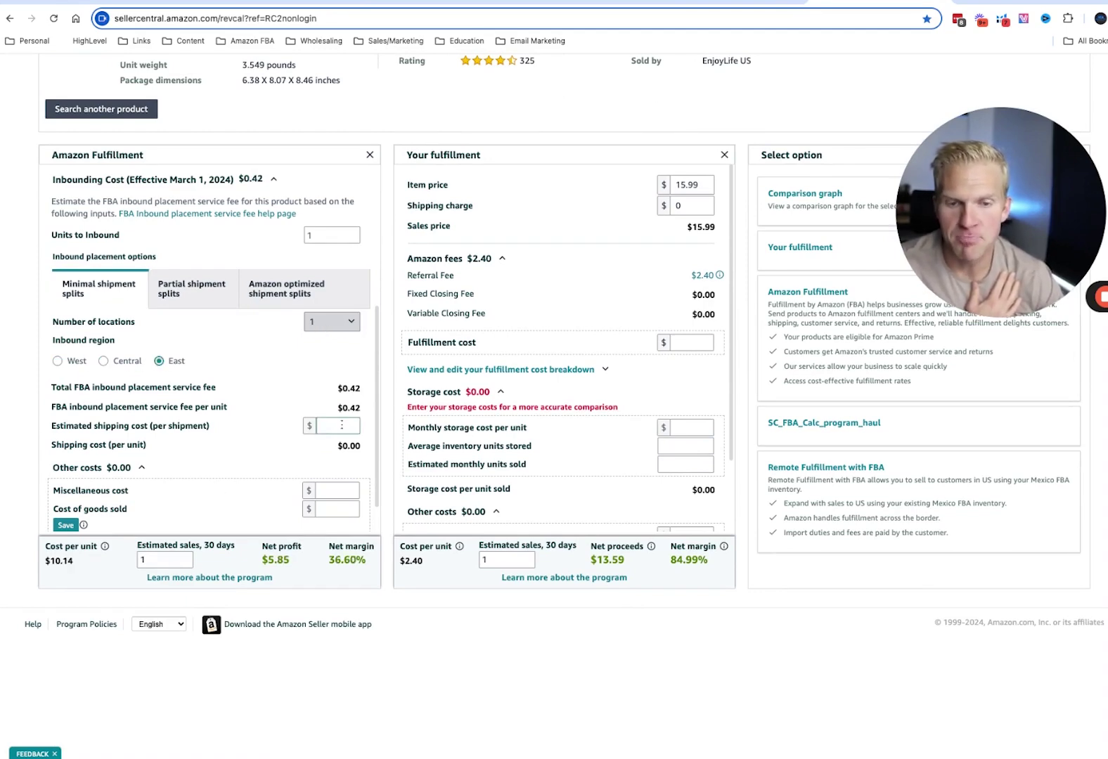
scroll(316, 435, "down", 1)
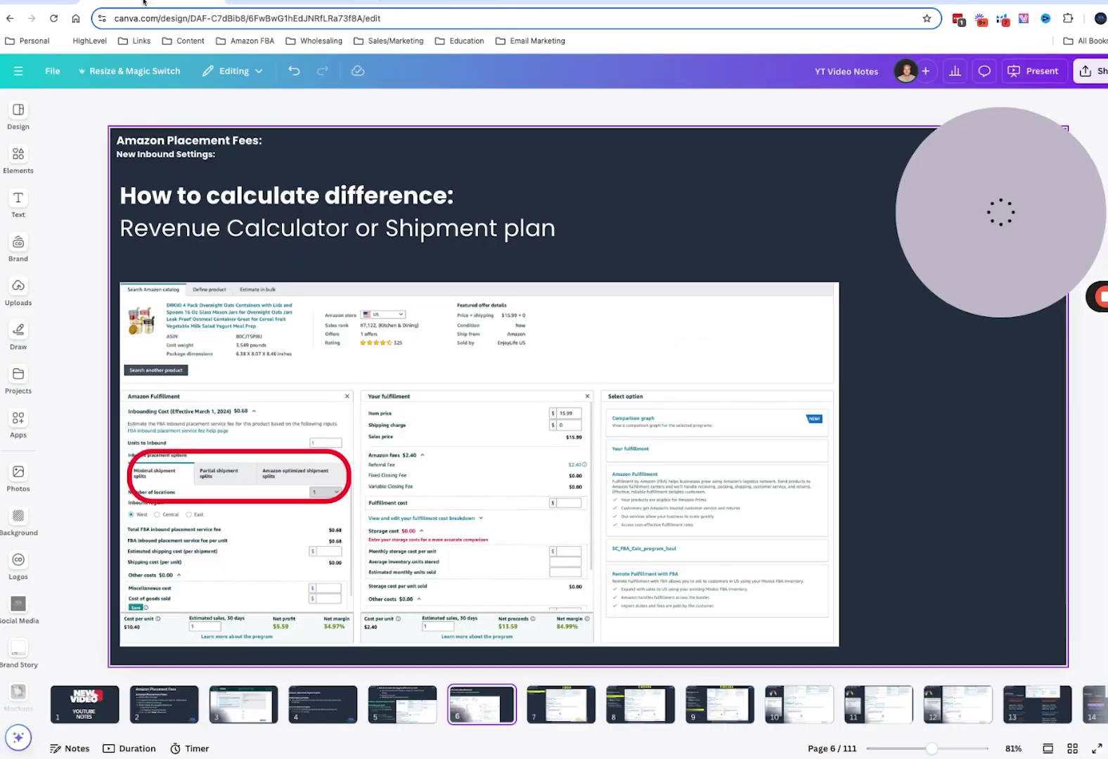
left_click(143, 3)
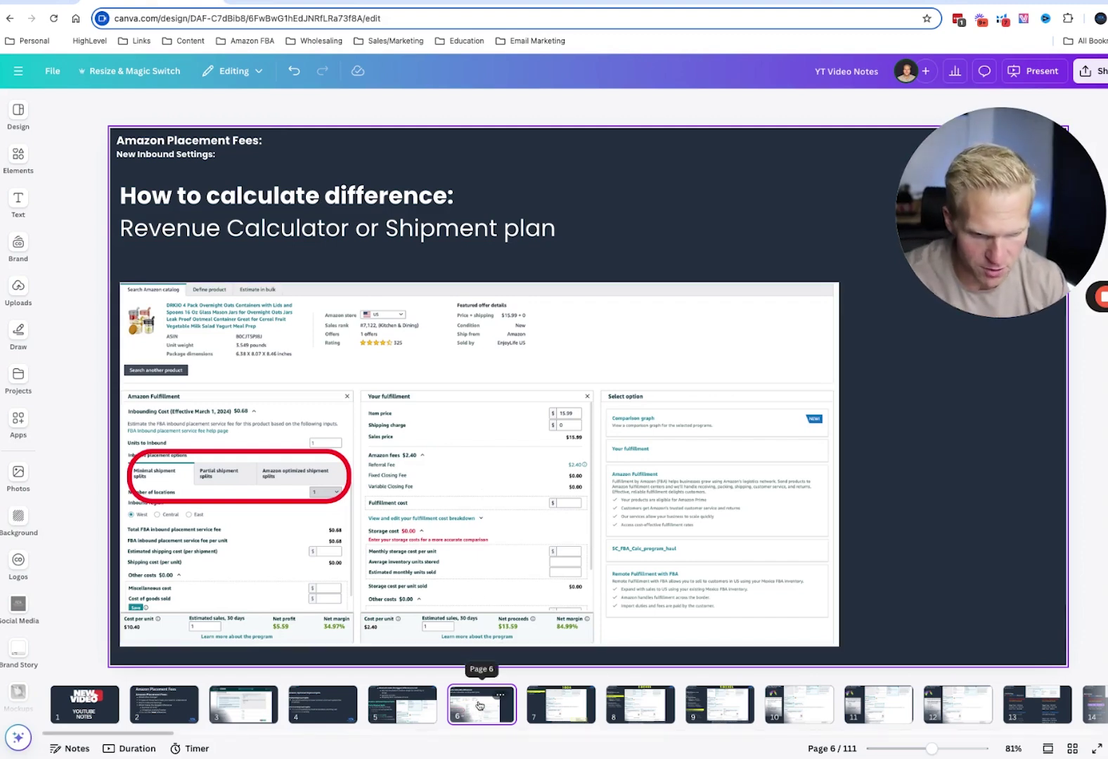
- Open slide 7, the 1 BOX example with the 125-unit, $47.18 shipment
left_click(562, 707)
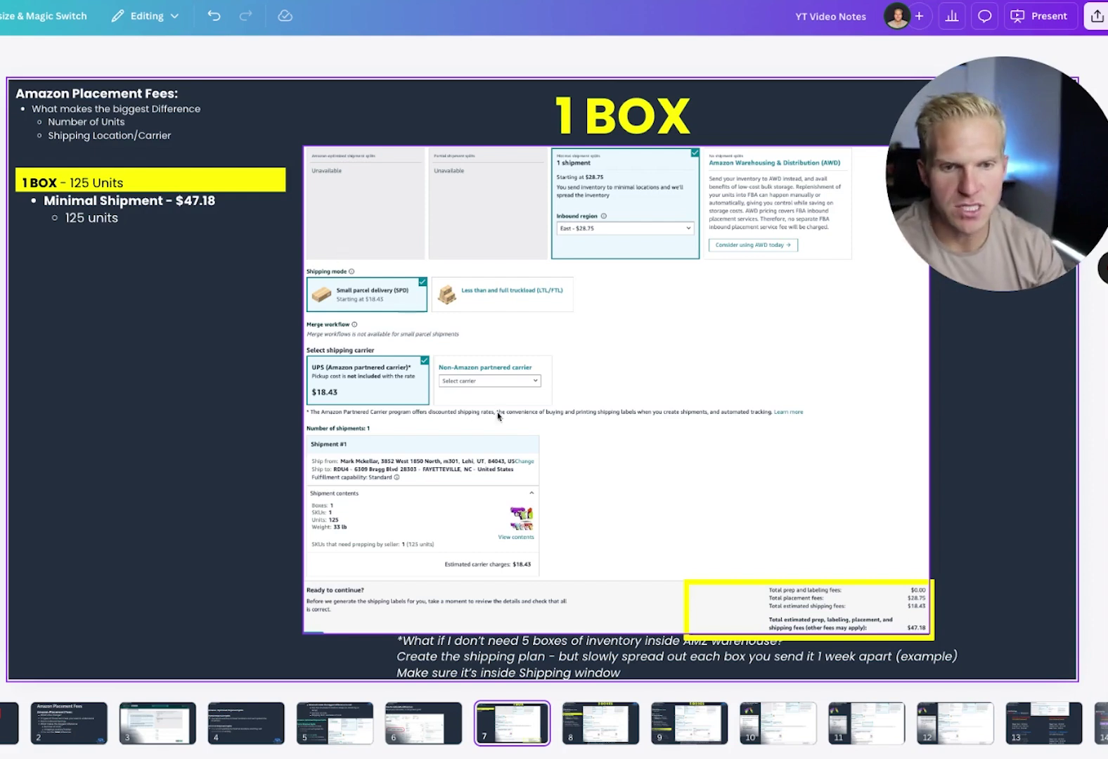
- Open slide 8, the 3 BOXES partial versus minimal shipment comparison
left_click(587, 722)
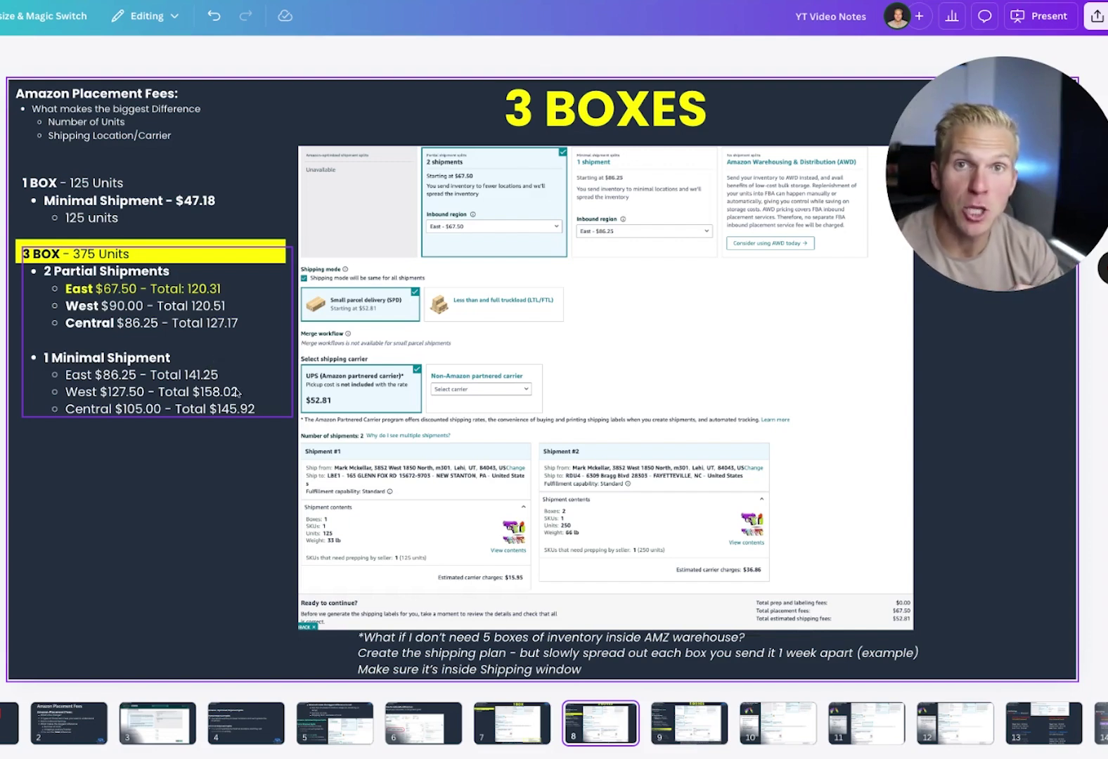
key("Down")
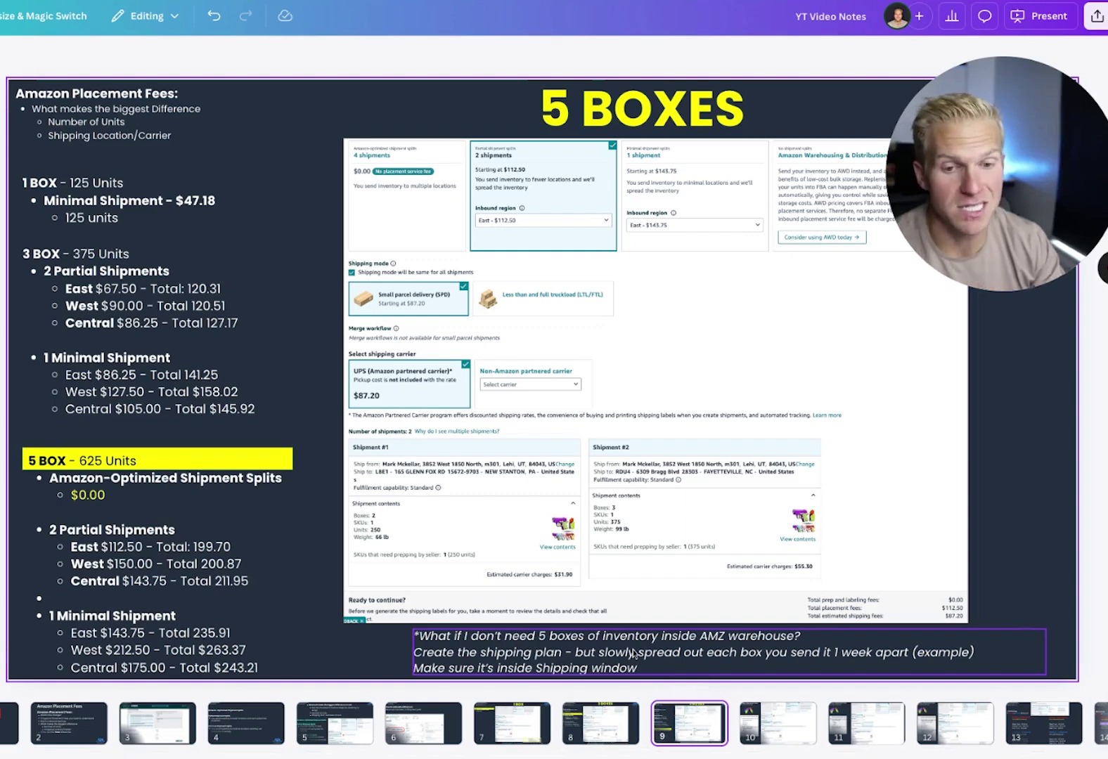
left_click(671, 340)
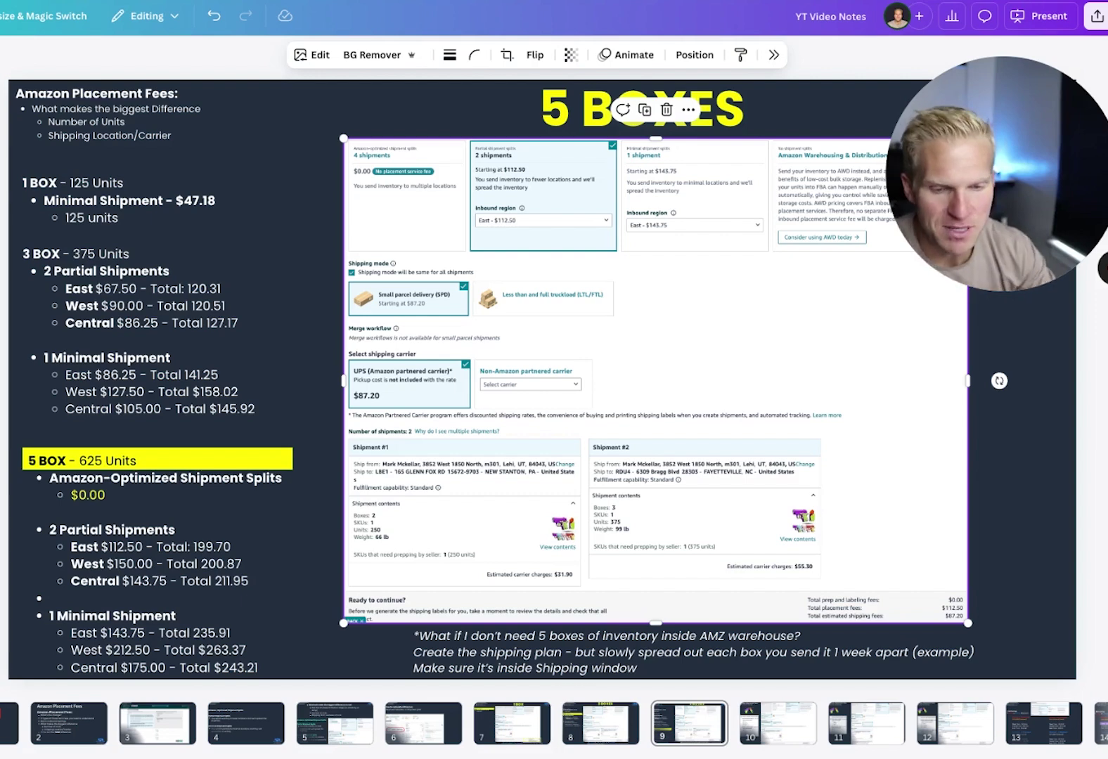
- Append ' - $199' after $0.00 in the 5 BOXES slide's cost list text box
left_click(135, 501)
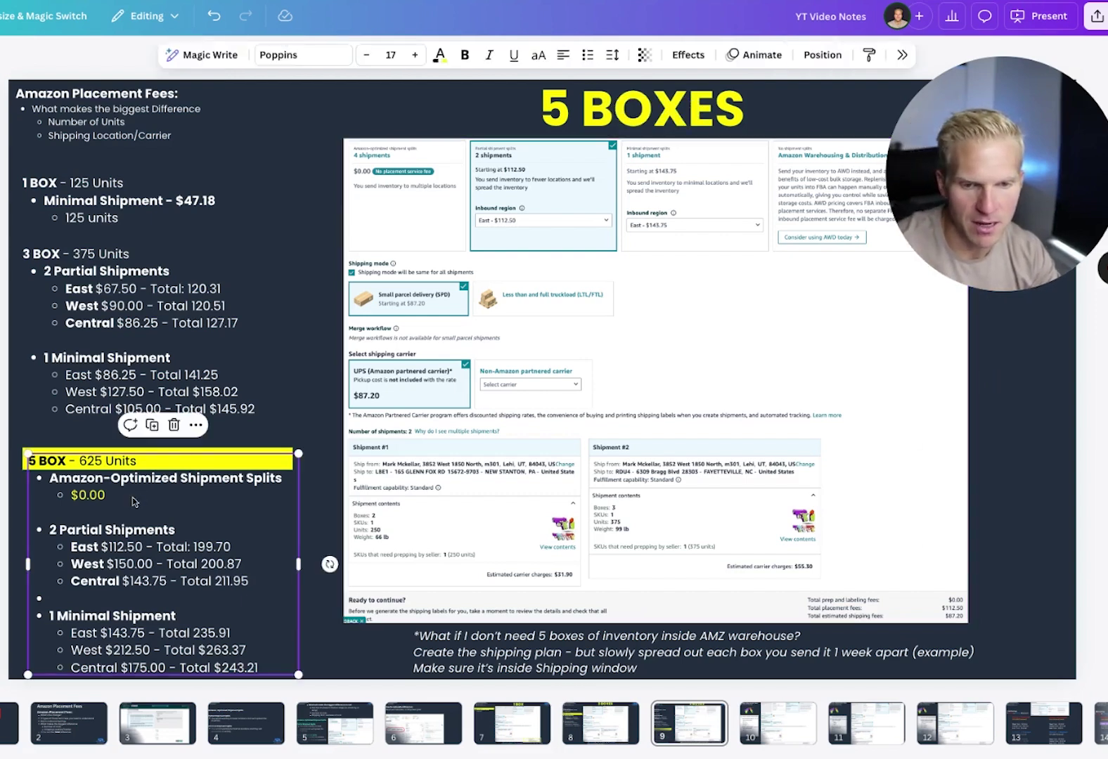
left_click(134, 501)
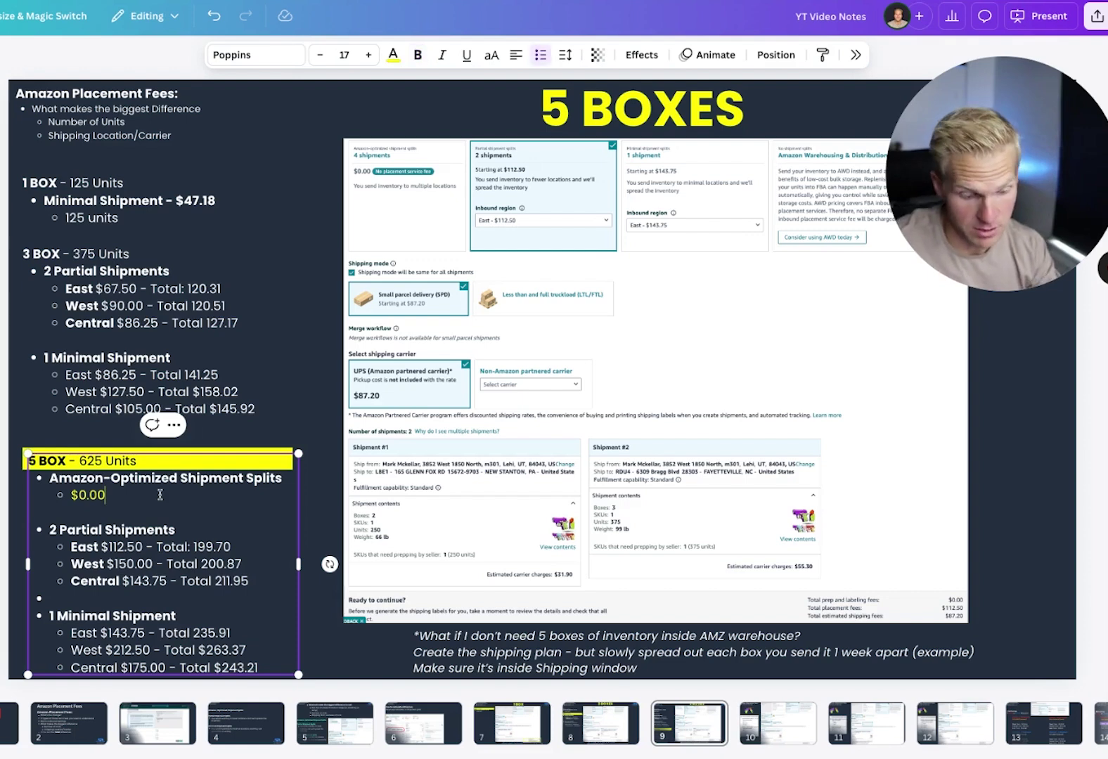
type("- $199")
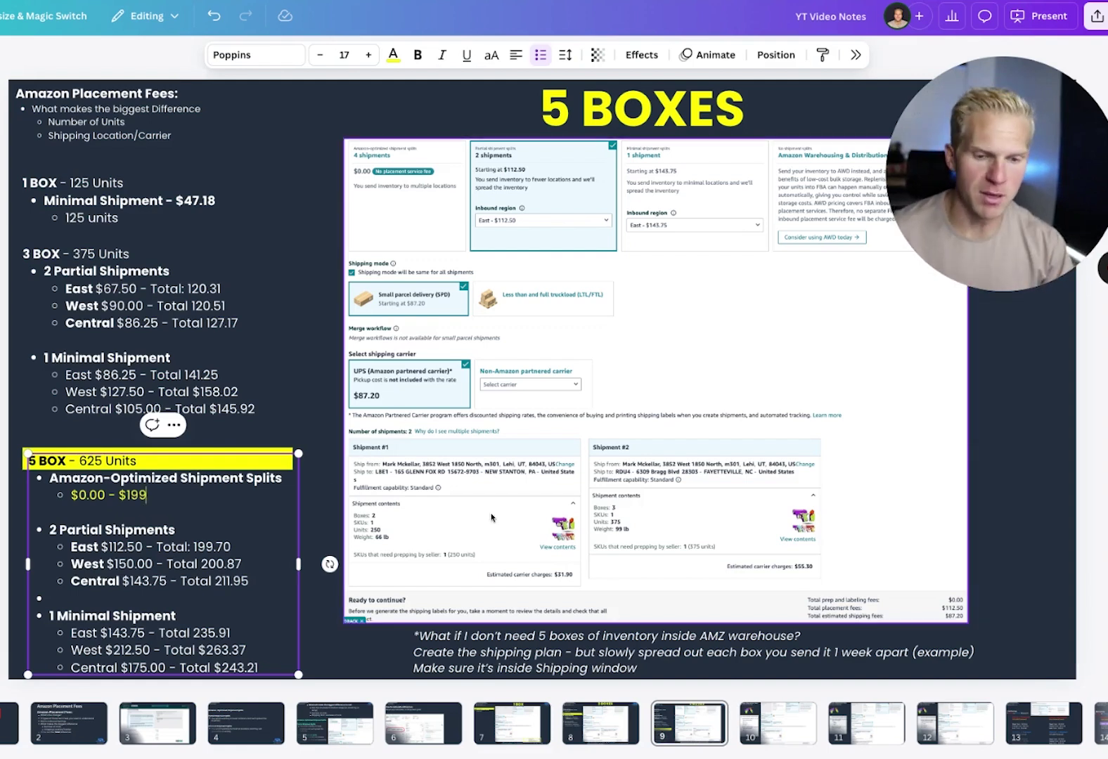
left_click(338, 392)
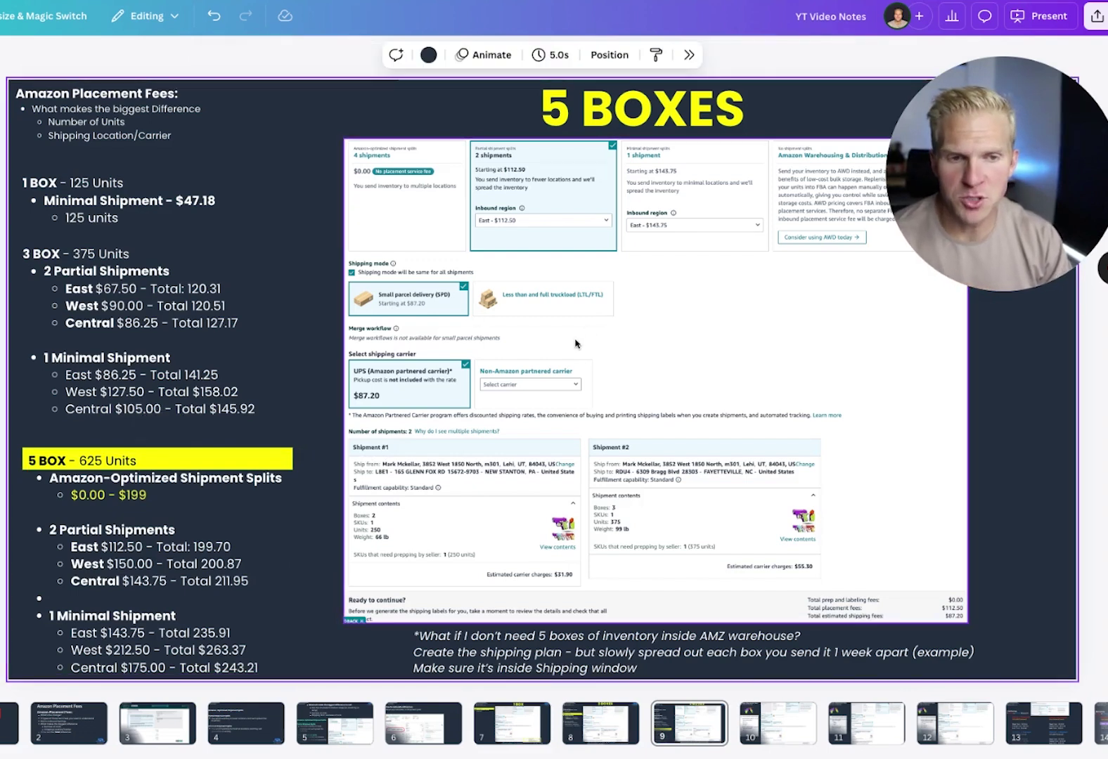
- Move slide 5's biggest-difference-in-cost bullet list toward the left edge, then return to slide 8
left_click(314, 725)
left_click(492, 184)
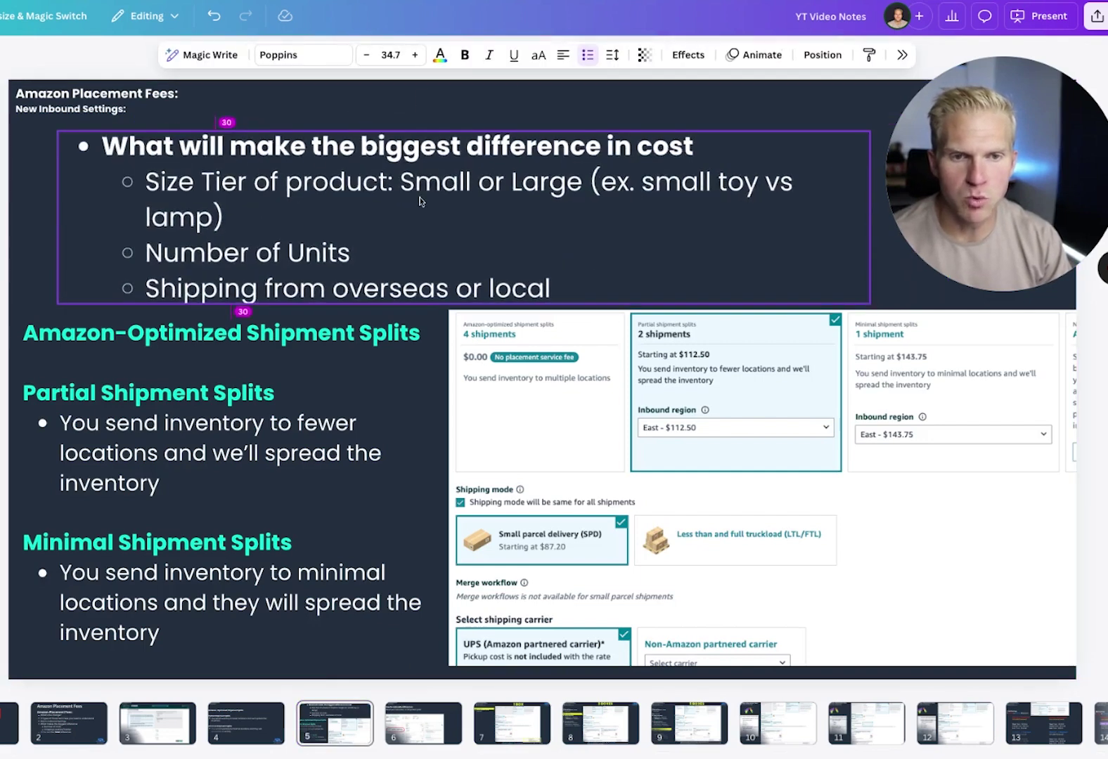
left_click_drag(492, 184, 358, 199)
left_click(358, 199)
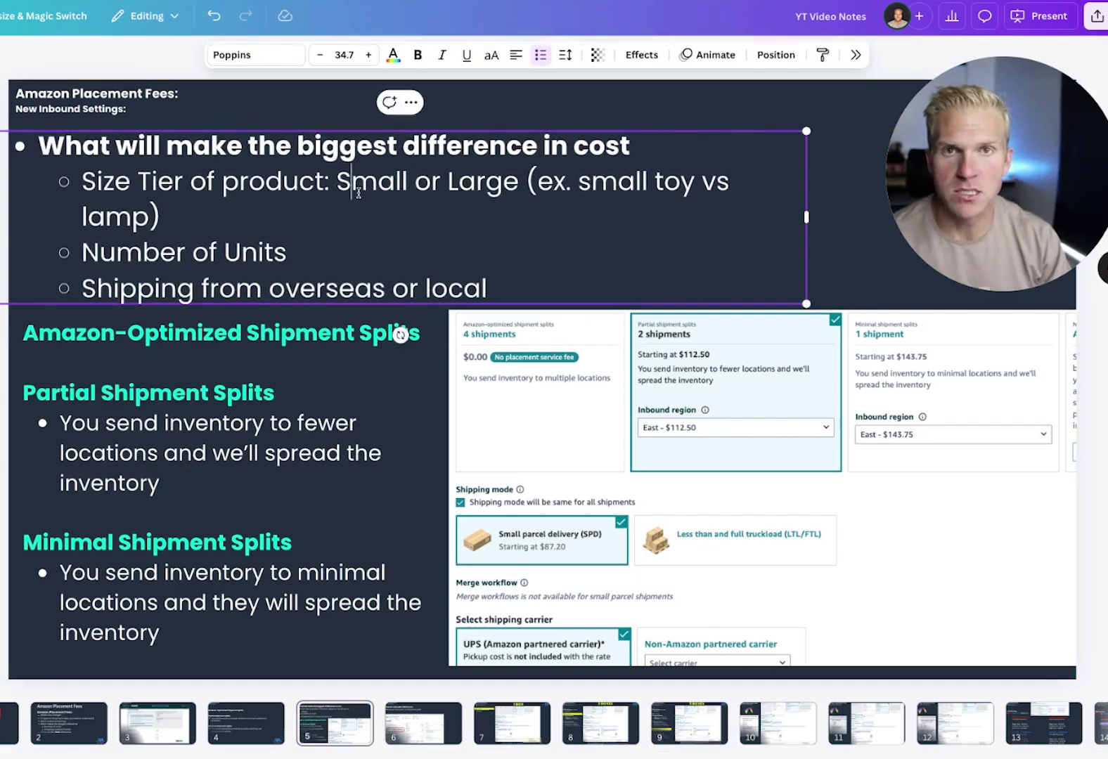
left_click_drag(327, 254, 483, 291)
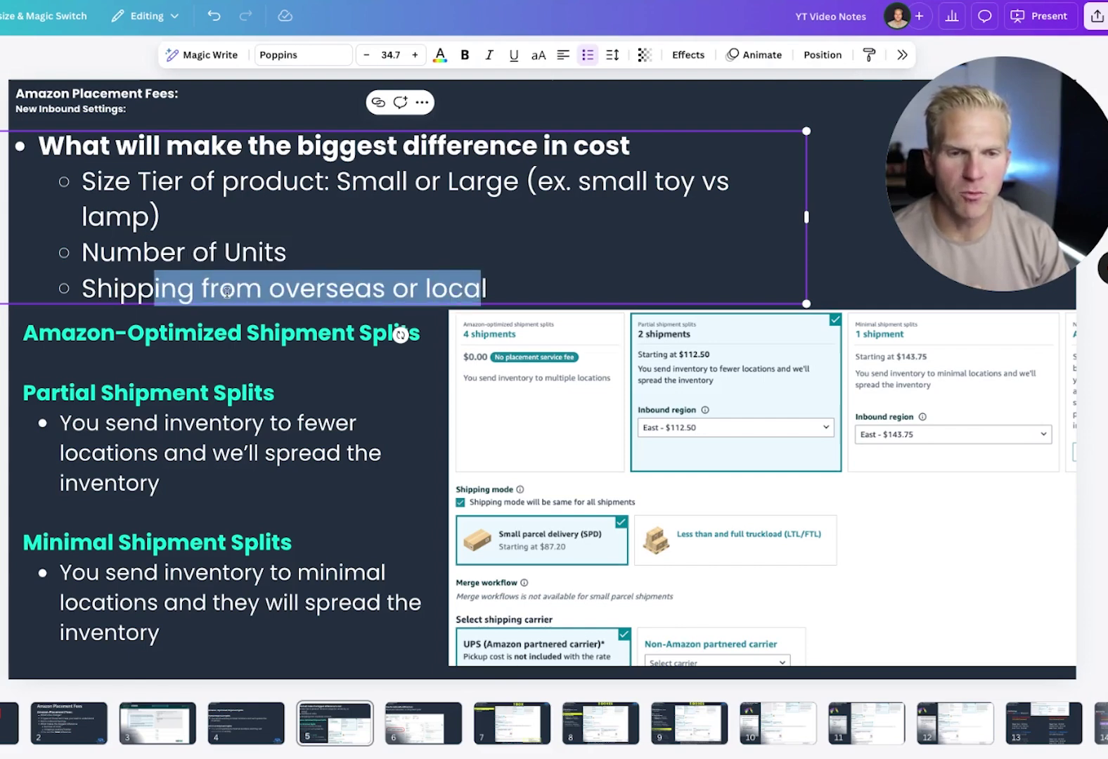
left_click(490, 290)
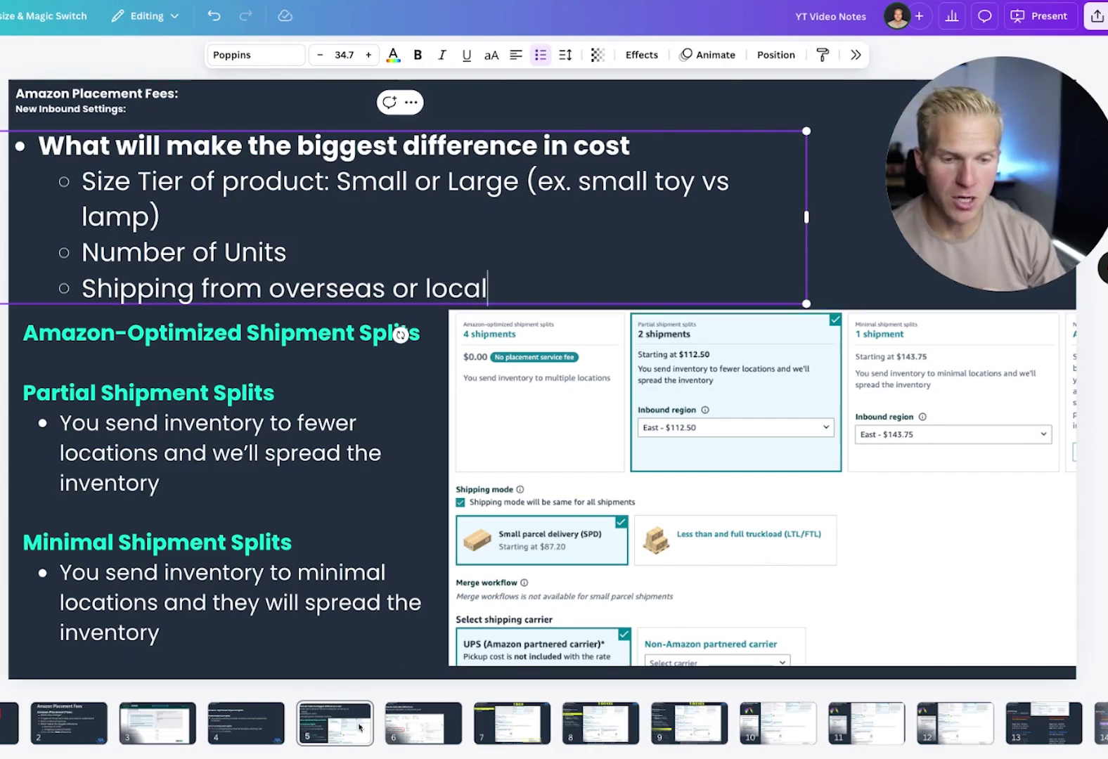
left_click(600, 724)
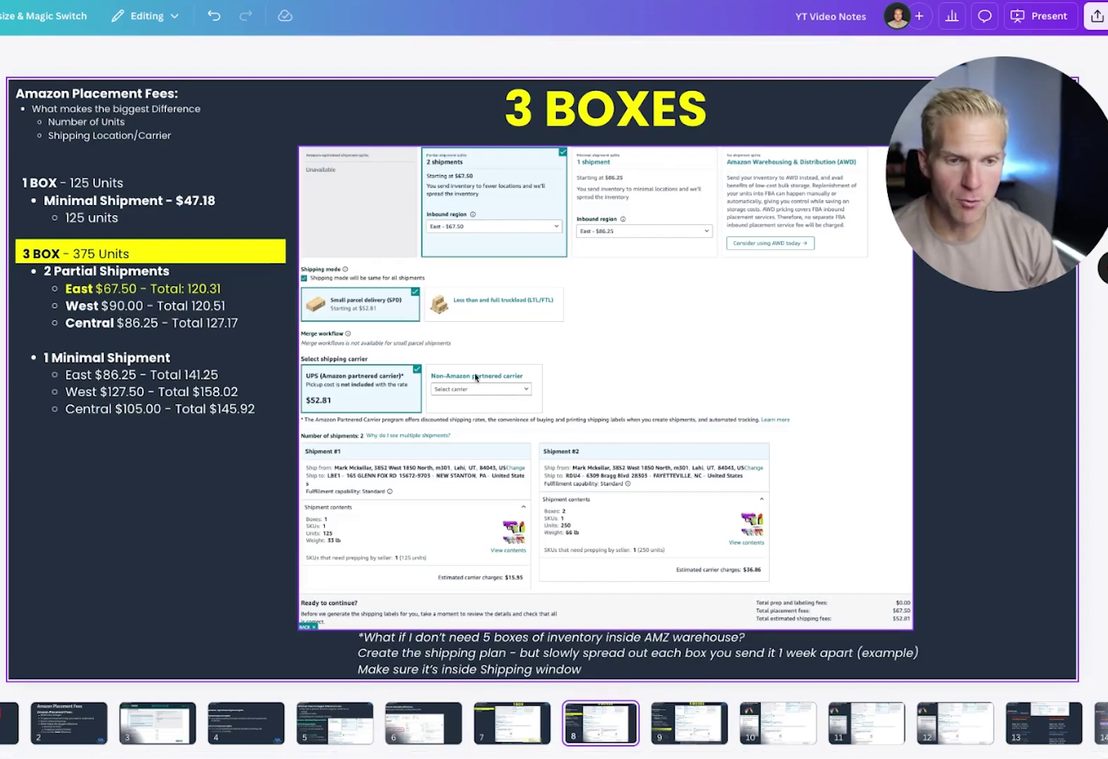
left_click(457, 390)
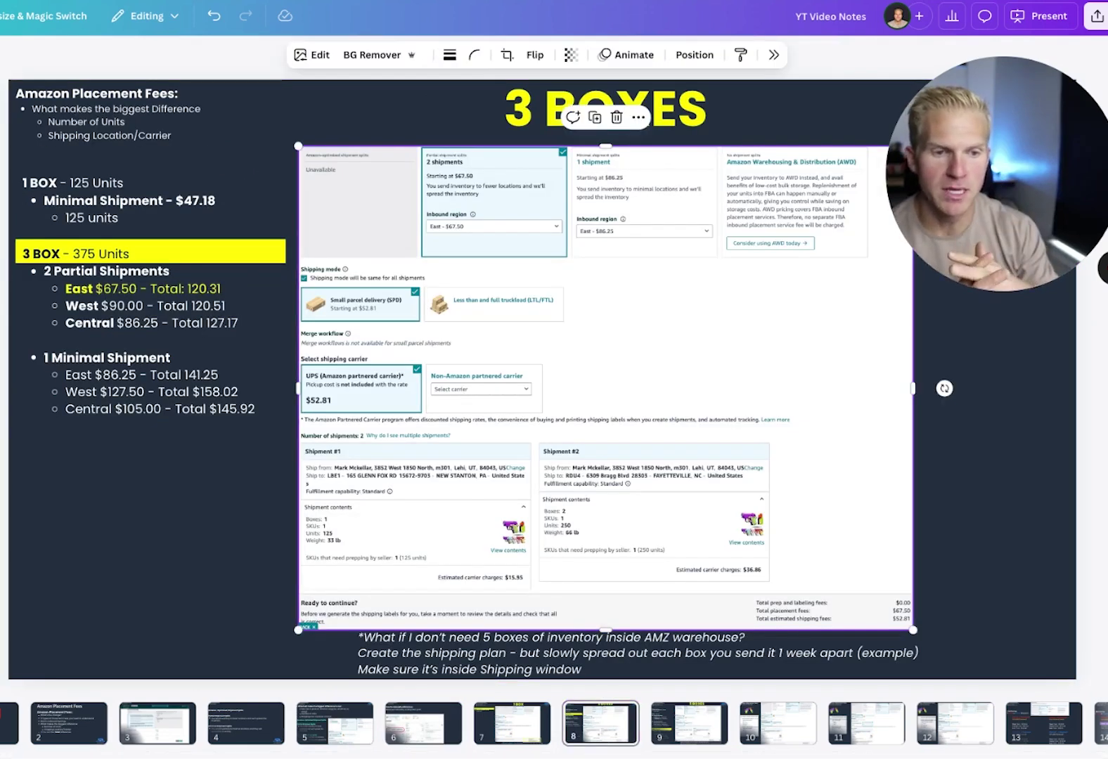